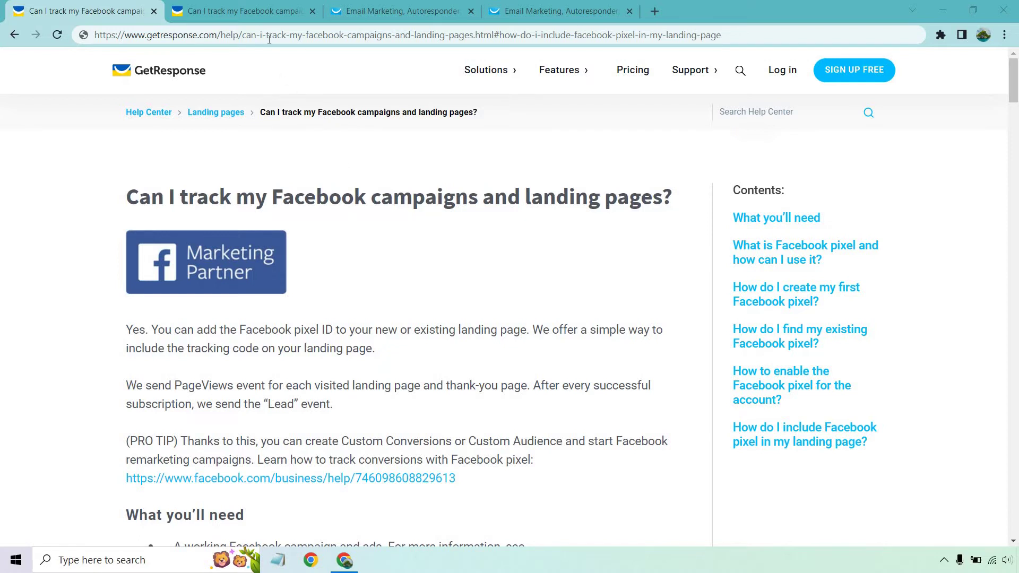
- Highlight the help article's sentence on enabling the Facebook pixel for the whole account
{"action": "left_click", "coordinate": [253, 12]}
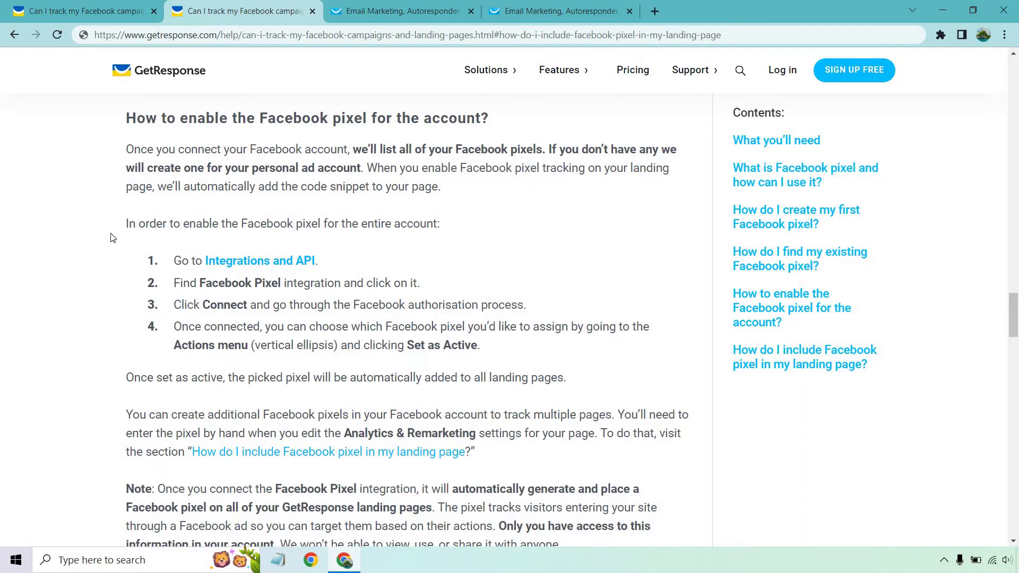
{"action": "left_click_drag", "start_coordinate": [121, 225], "coordinate": [440, 229]}
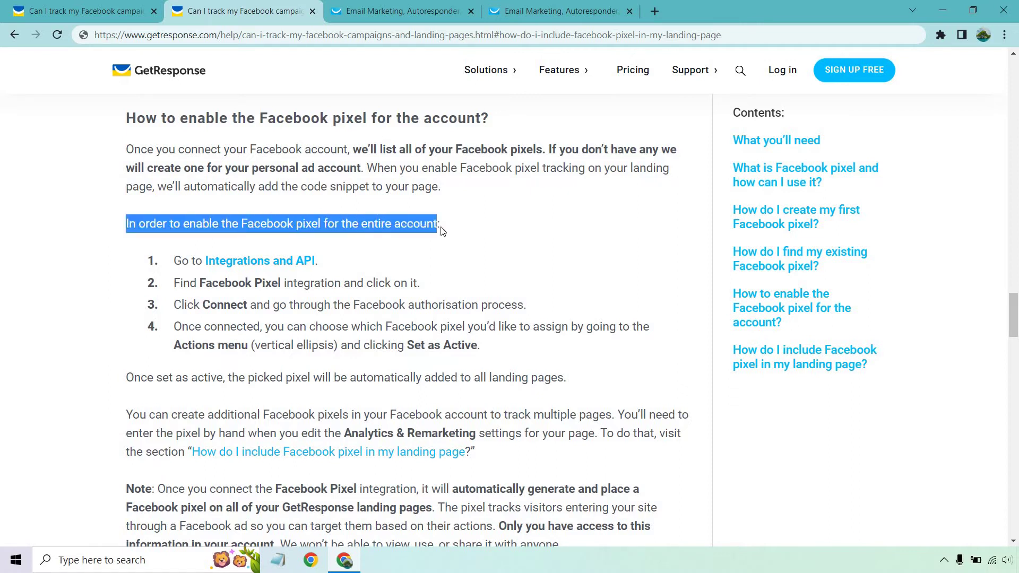
{"action": "left_click", "coordinate": [121, 266]}
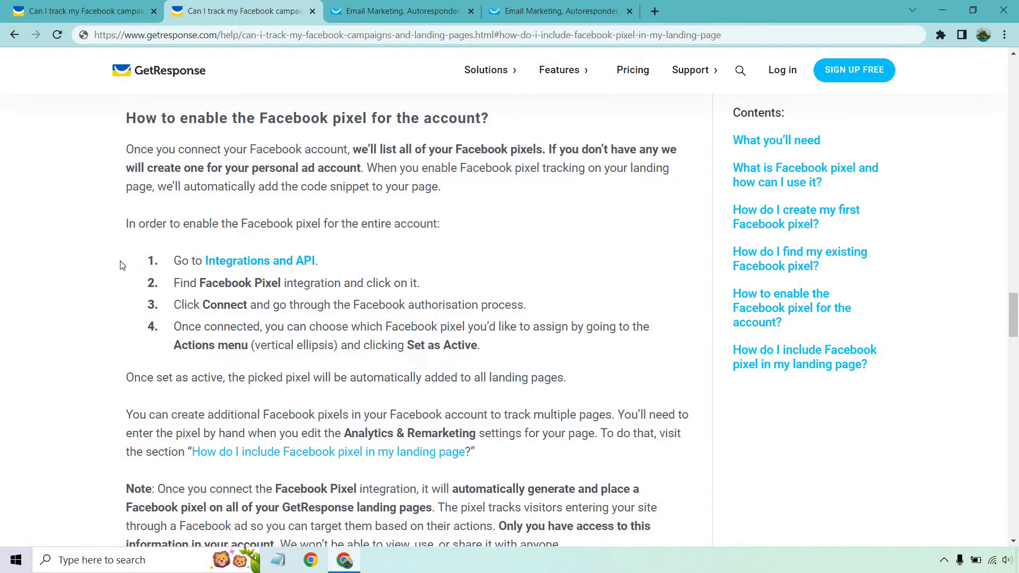
- Browse the GetResponse tools list, then return to the Integrations and API page
{"action": "left_click", "coordinate": [370, 10]}
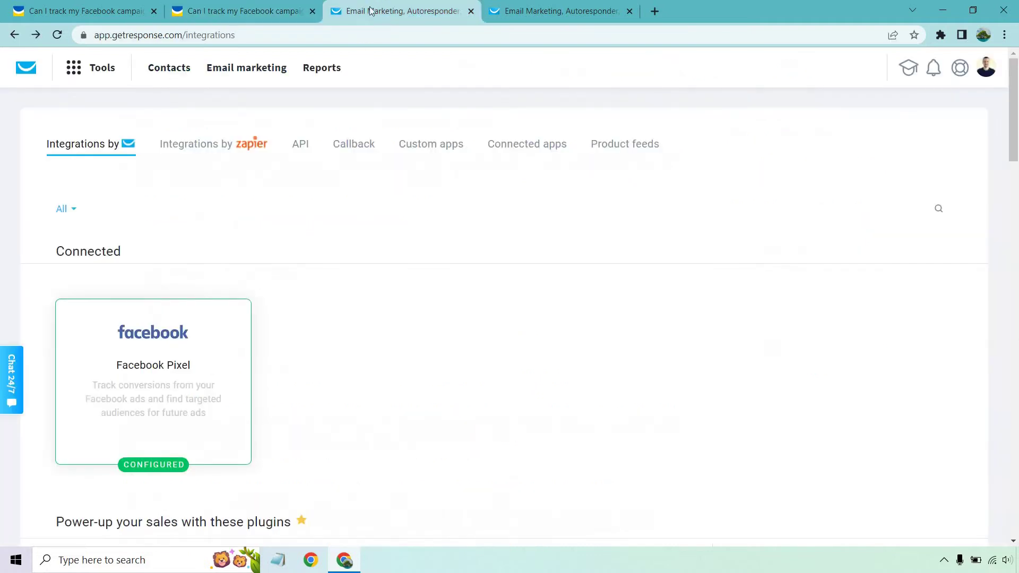
{"action": "left_click", "coordinate": [92, 67]}
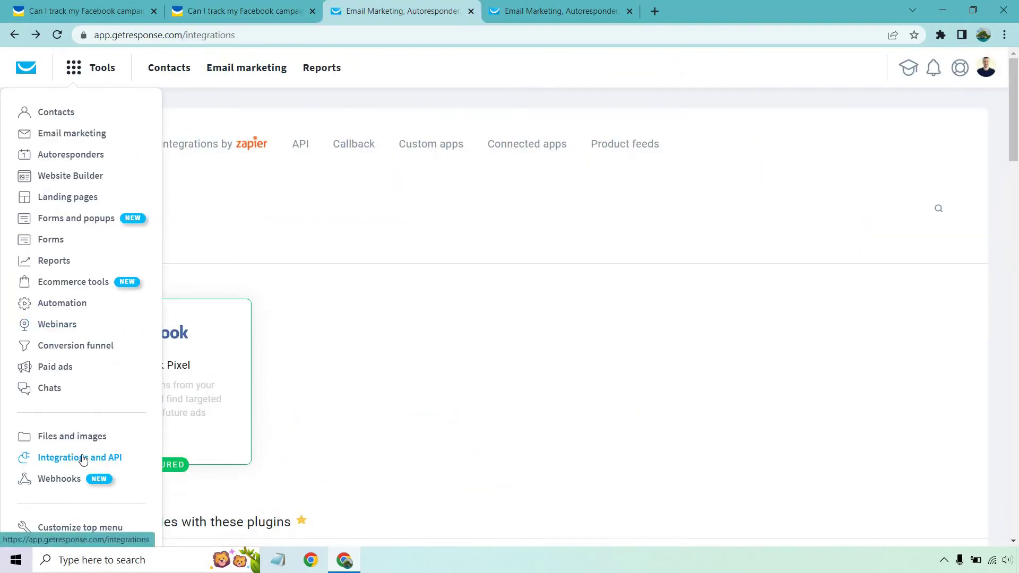
{"action": "left_click", "coordinate": [542, 376]}
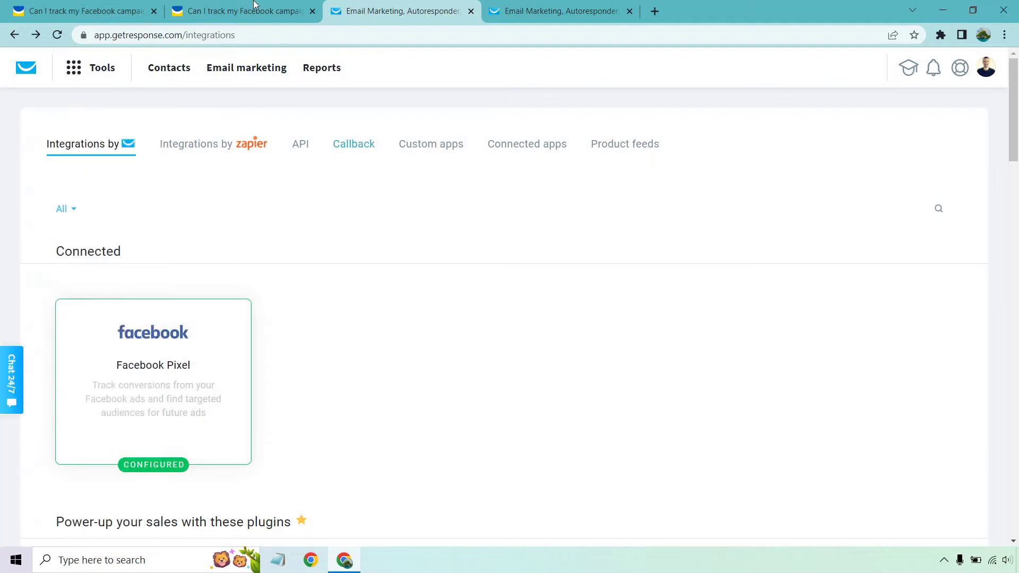
{"action": "left_click", "coordinate": [252, 7]}
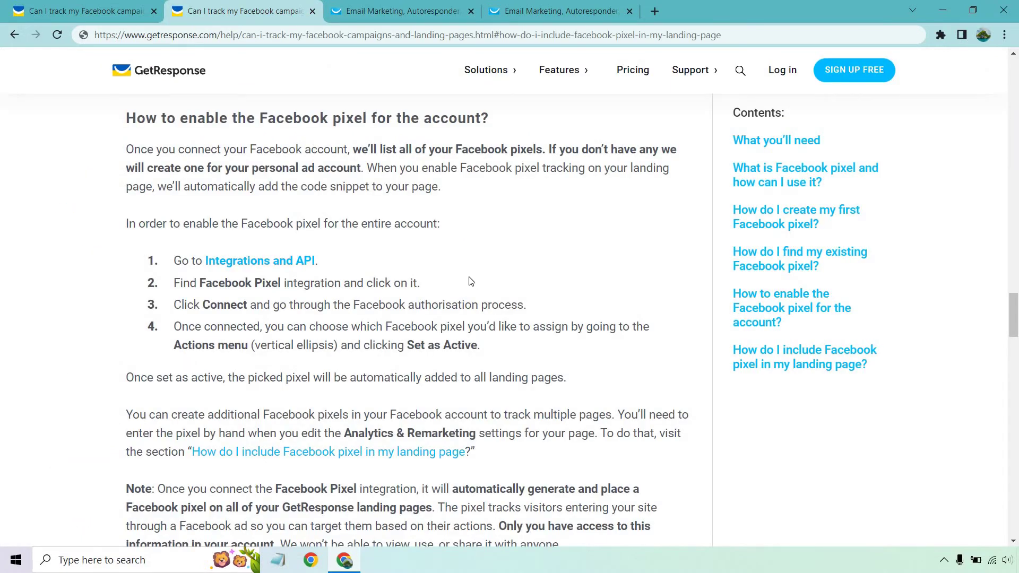
{"action": "left_click", "coordinate": [411, 7]}
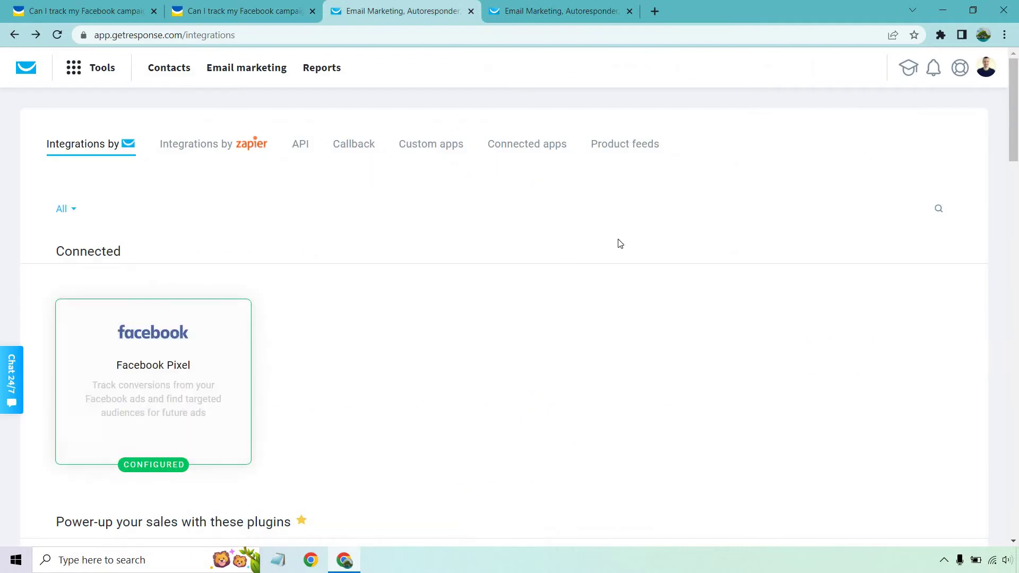
- Open the Facebook Ads integration details and highlight its title and description
{"action": "scroll", "coordinate": [641, 178], "scroll_direction": "down", "scroll_amount": 1}
{"action": "scroll", "coordinate": [640, 178], "scroll_direction": "down", "scroll_amount": 15}
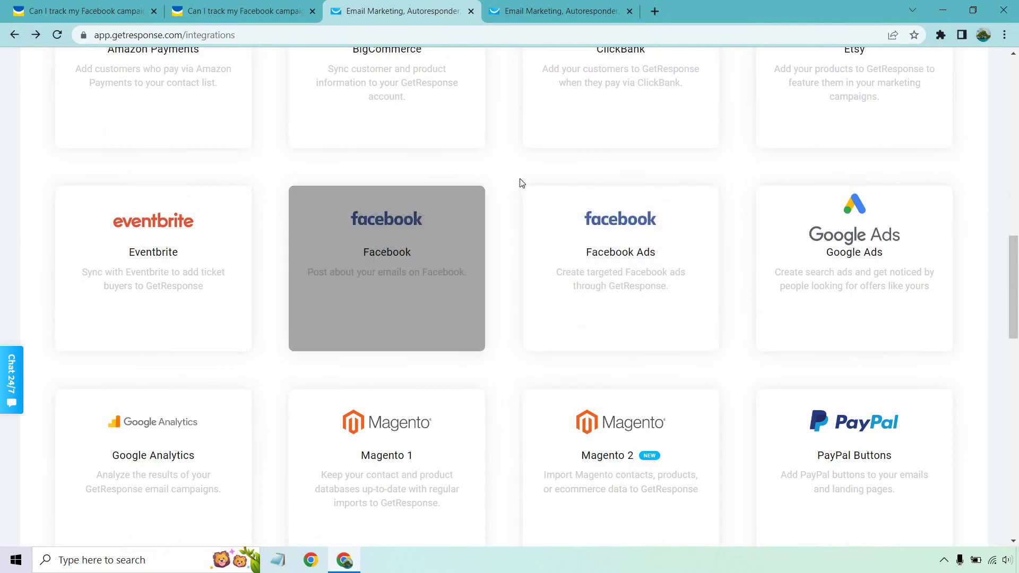
{"action": "mouse_move", "coordinate": [647, 249]}
{"action": "left_click", "coordinate": [631, 267]}
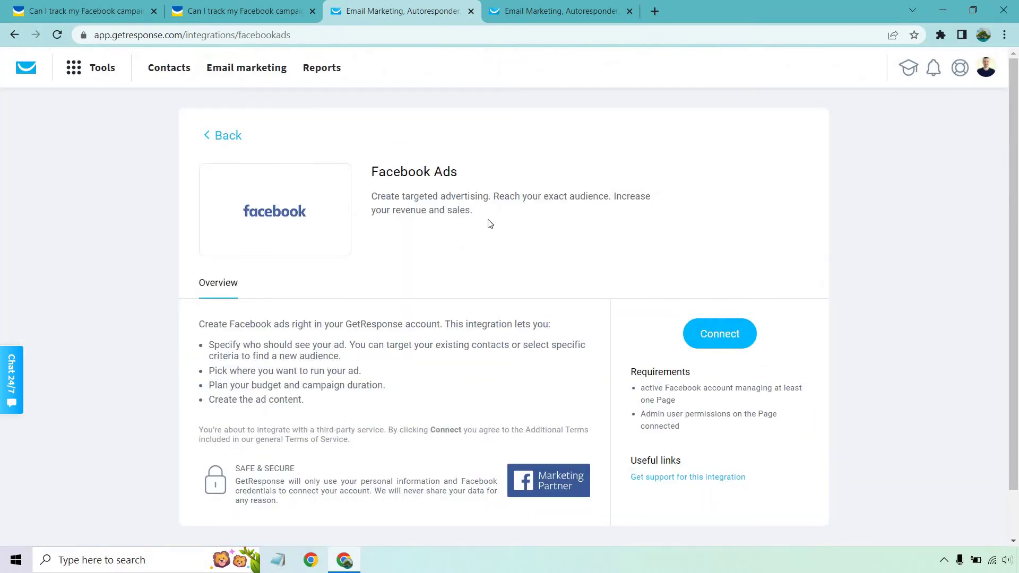
{"action": "left_click_drag", "start_coordinate": [487, 223], "coordinate": [375, 170]}
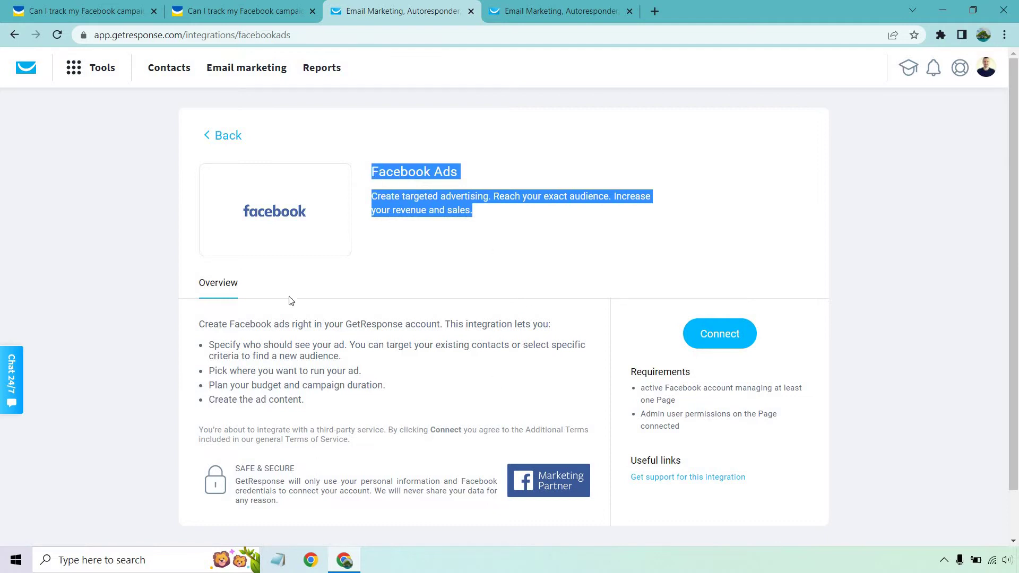
{"action": "left_click", "coordinate": [820, 381]}
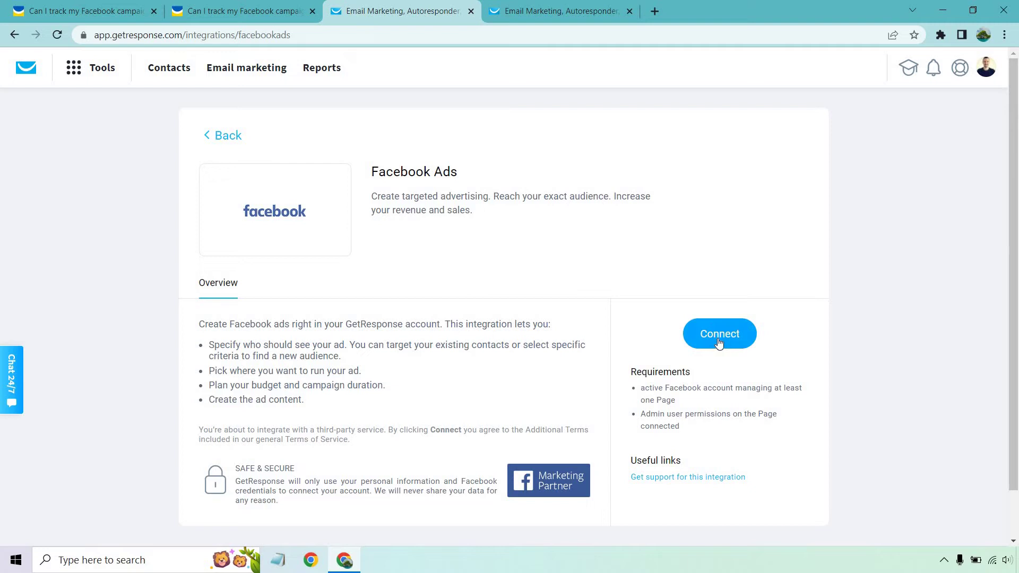
- Review the Facebook Pixel integration details from the integrations list, then reopen the help article
{"action": "left_click", "coordinate": [12, 35]}
{"action": "left_click", "coordinate": [201, 11]}
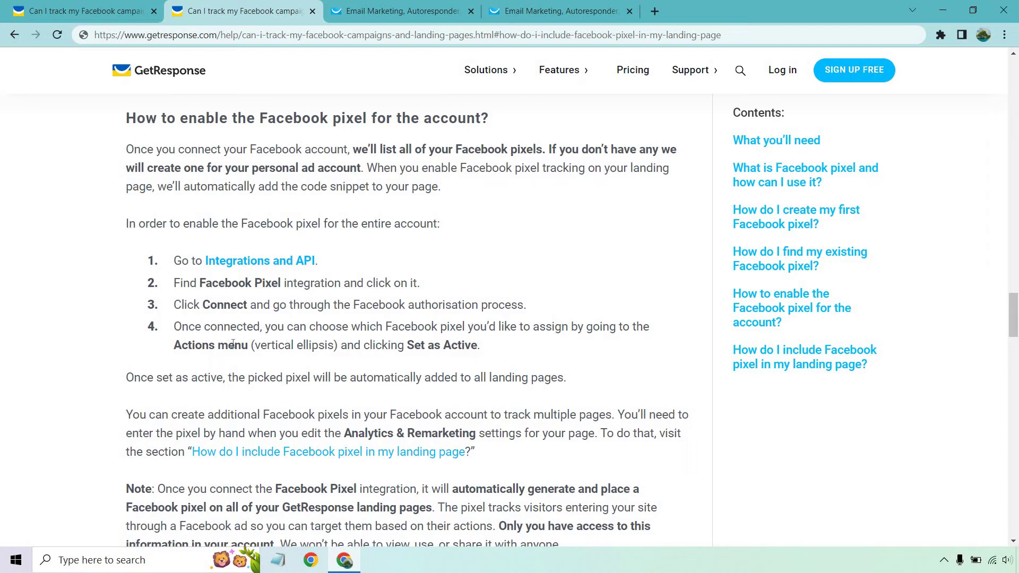
{"action": "left_click", "coordinate": [405, 8]}
{"action": "left_click", "coordinate": [14, 42]}
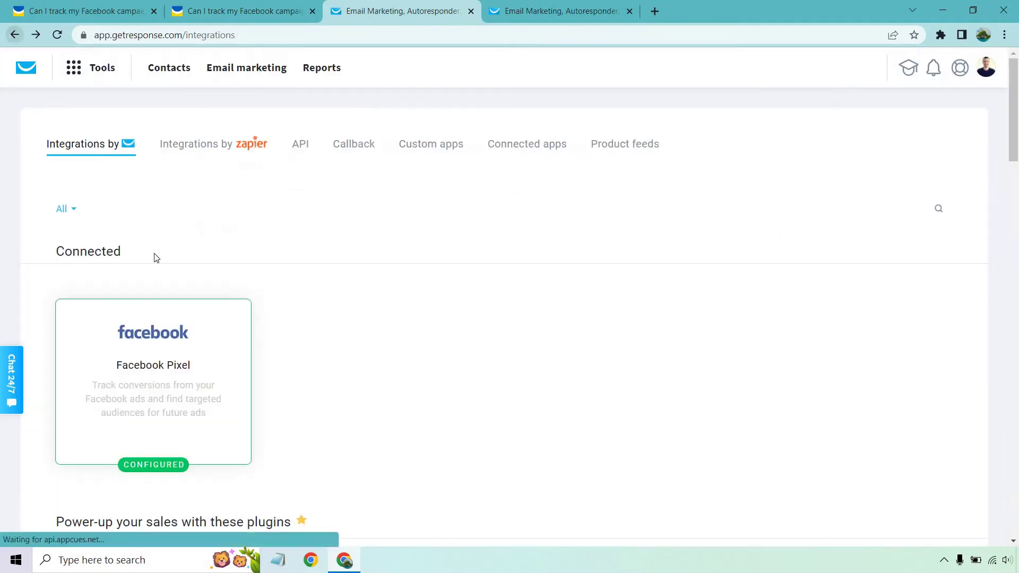
{"action": "left_click", "coordinate": [180, 381]}
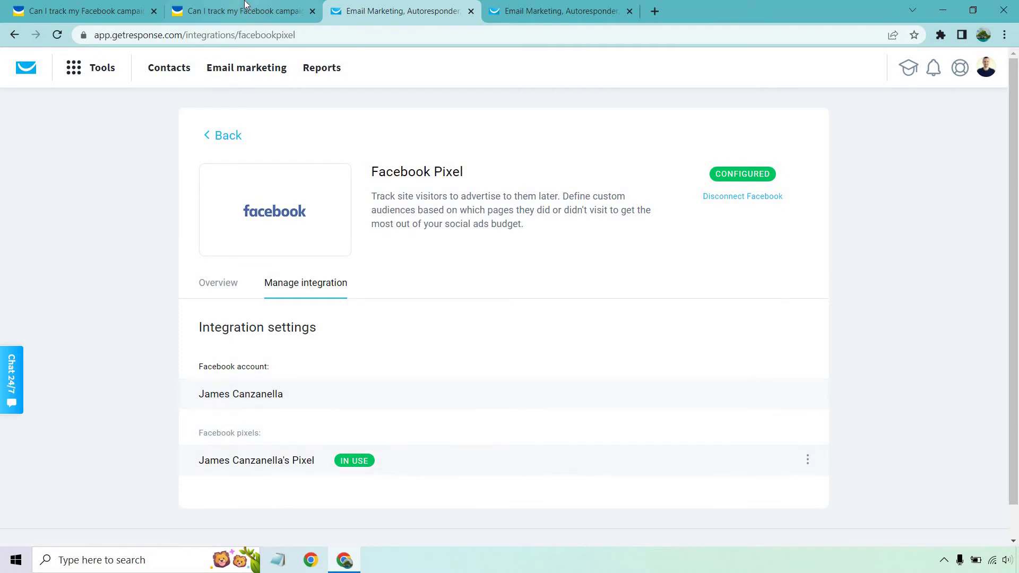
{"action": "left_click", "coordinate": [210, 7]}
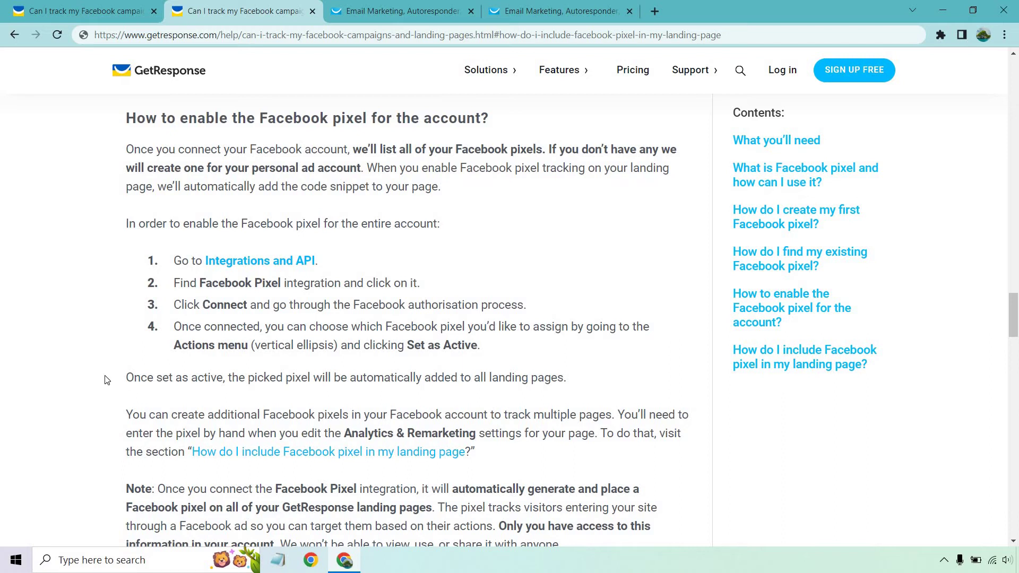
- Scroll to the landing-page pixel section, highlighting the paragraph on adding pixels manually
{"action": "scroll", "coordinate": [105, 378], "scroll_direction": "down", "scroll_amount": 1}
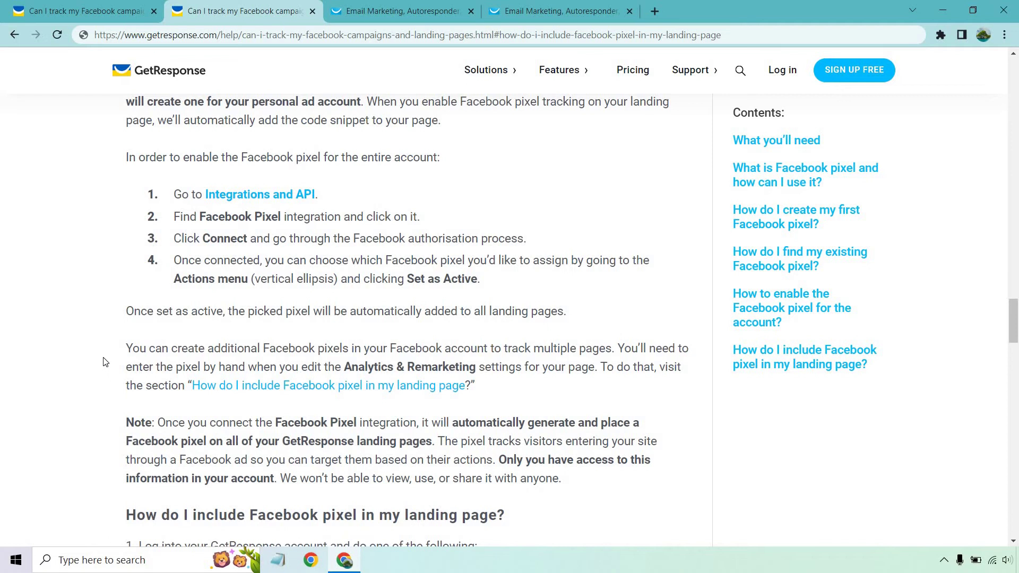
{"action": "left_click_drag", "start_coordinate": [129, 344], "coordinate": [499, 390]}
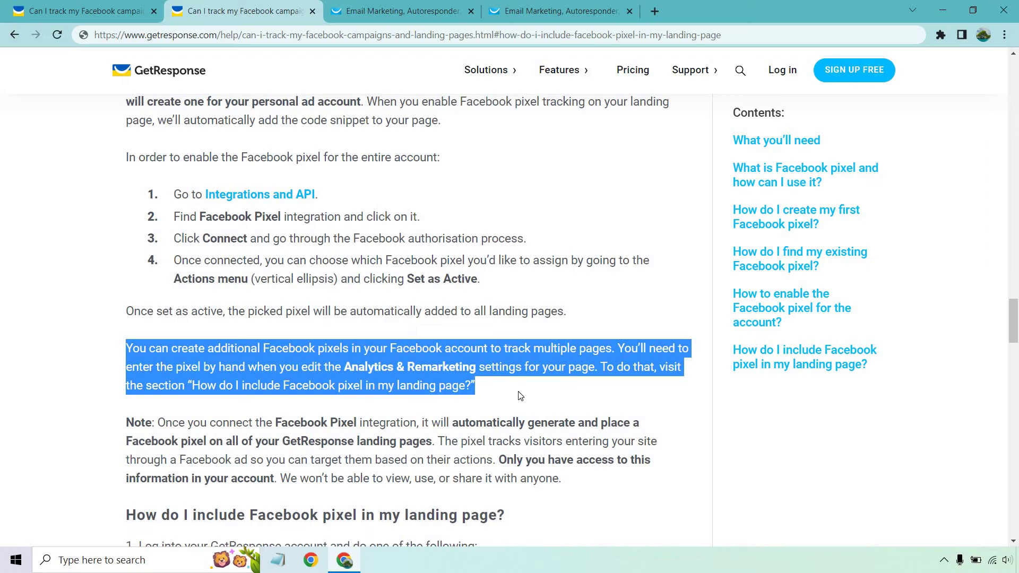
{"action": "left_click", "coordinate": [520, 395]}
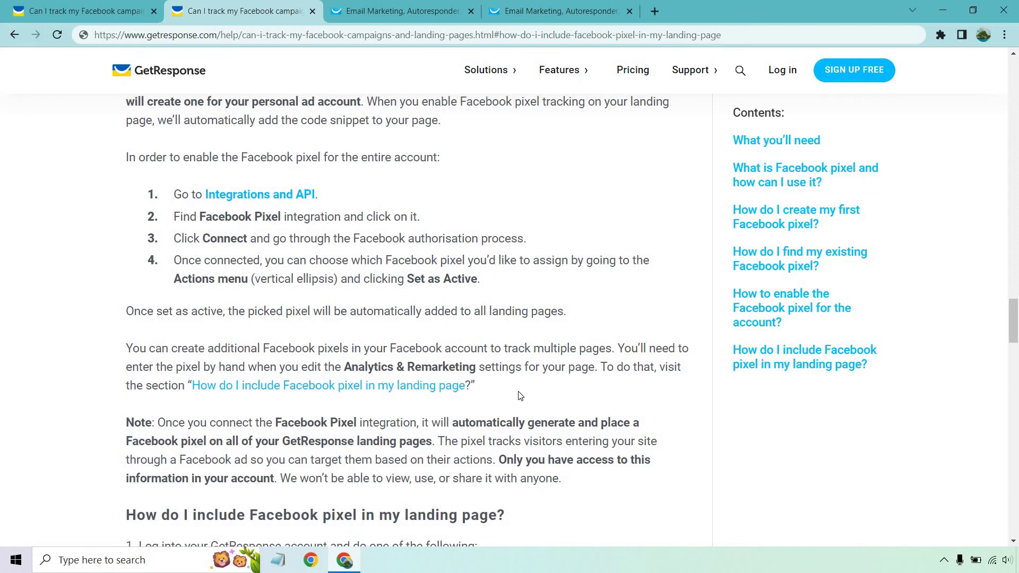
{"action": "scroll", "coordinate": [541, 328], "scroll_direction": "down", "scroll_amount": 8}
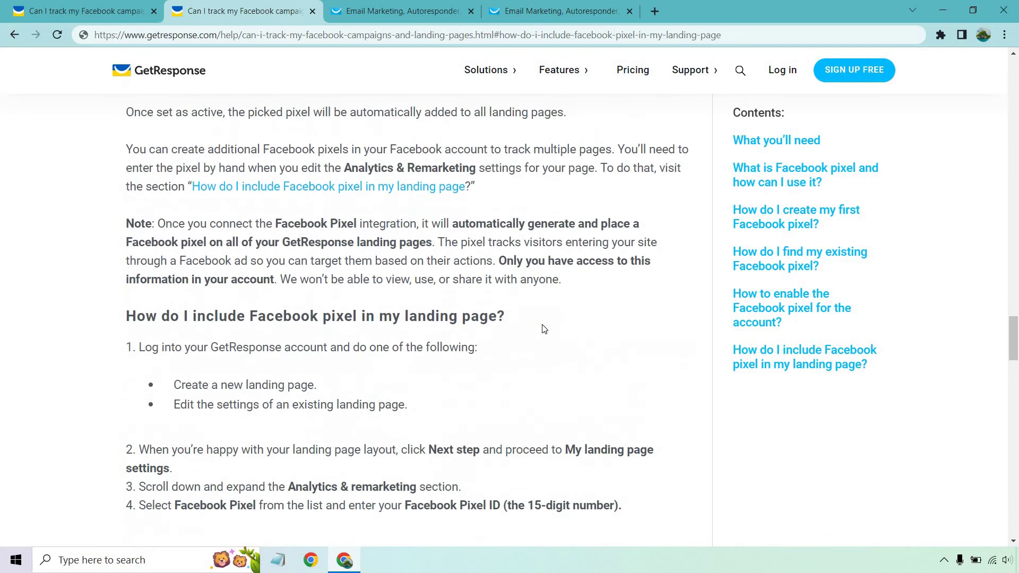
{"action": "scroll", "coordinate": [544, 329], "scroll_direction": "up", "scroll_amount": 2}
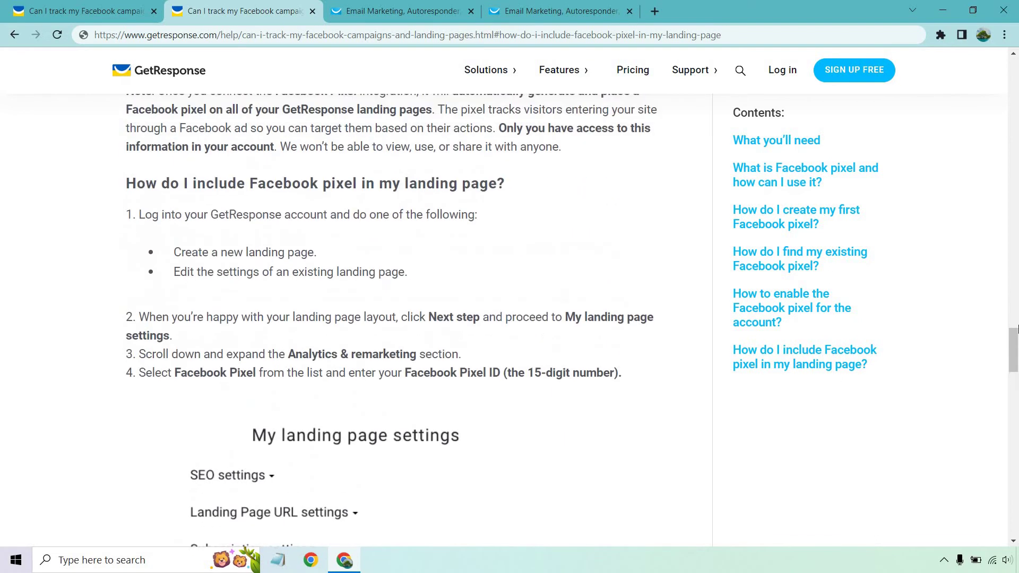
{"action": "left_click_drag", "start_coordinate": [1014, 342], "coordinate": [1016, 349]}
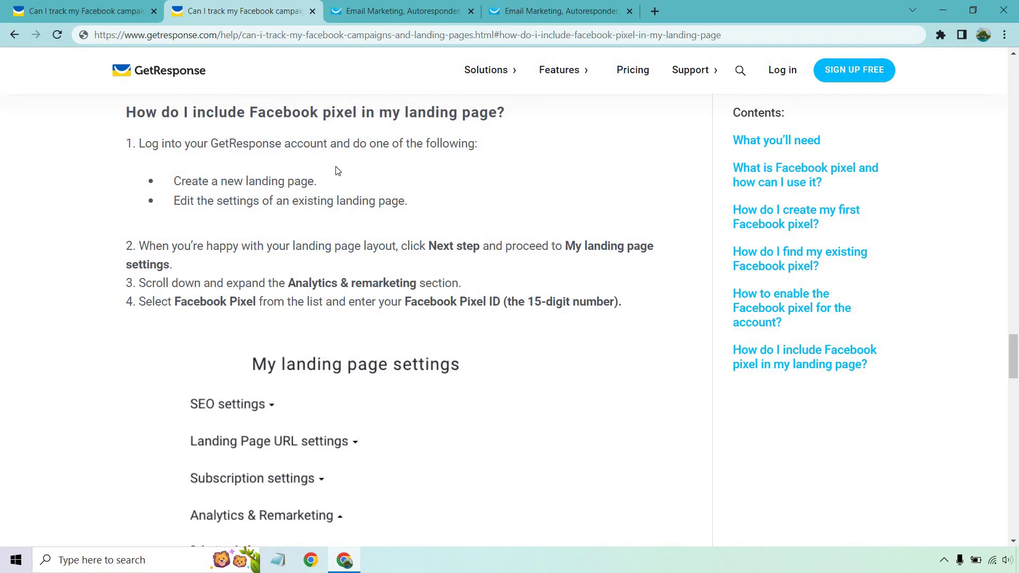
- Create a landing page named FB from the Sell knowledge online template
{"action": "key", "text": "ctrl+Tab"}
{"action": "key", "text": "ctrl+Tab"}
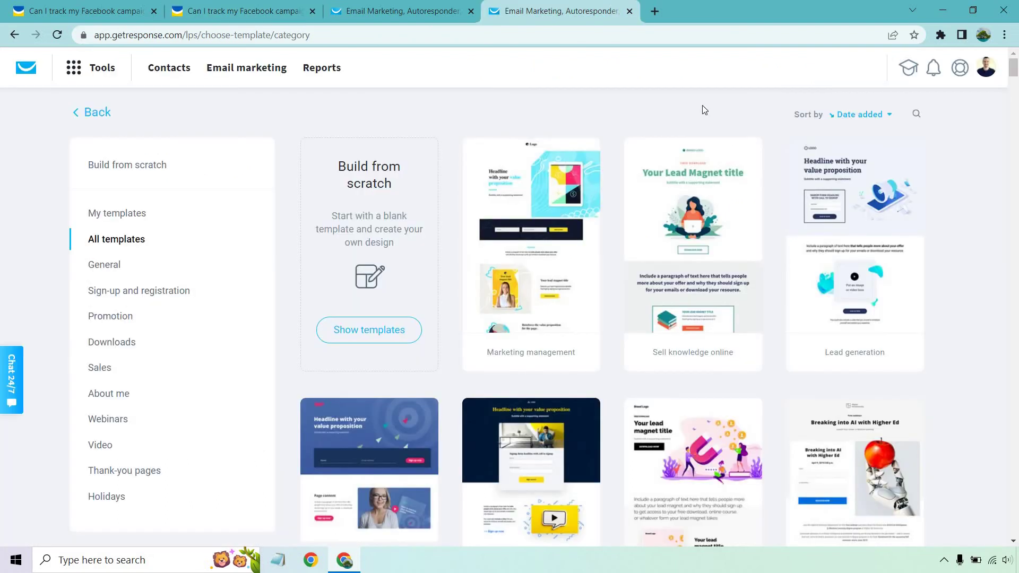
{"action": "mouse_move", "coordinate": [706, 197]}
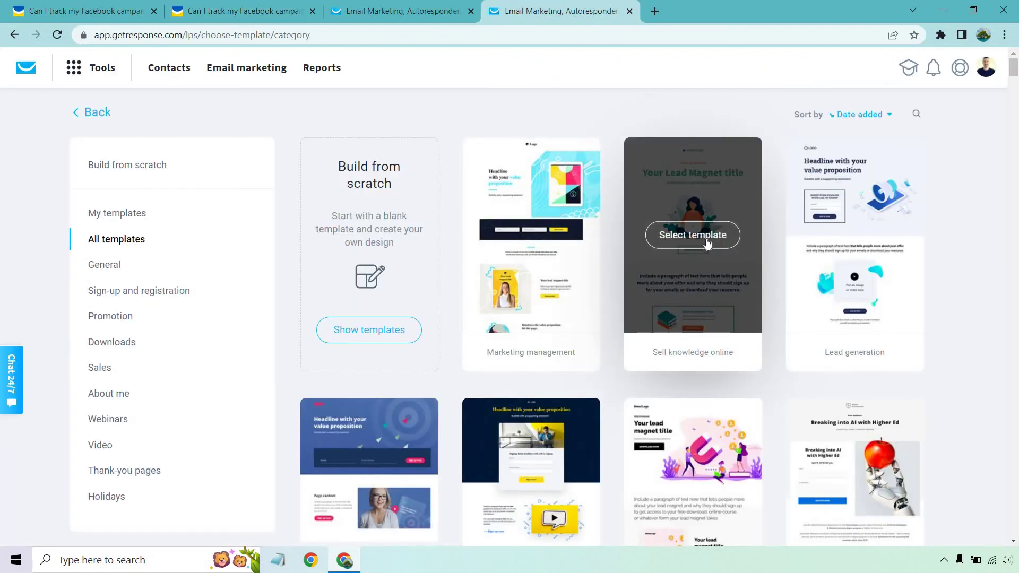
{"action": "left_click", "coordinate": [707, 242]}
{"action": "type", "text": "FB"}
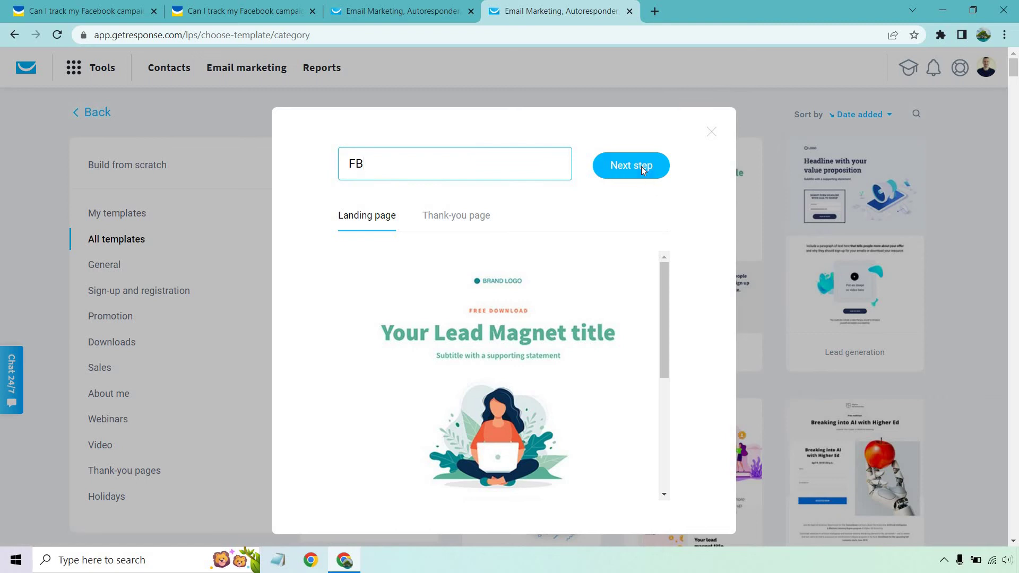
{"action": "left_click", "coordinate": [641, 167]}
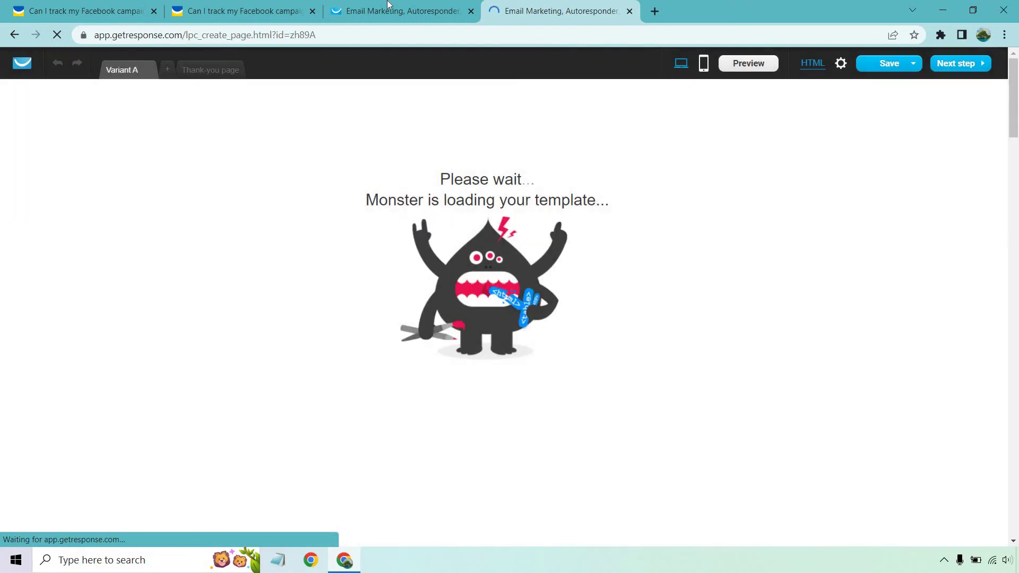
- Check step 2 in the help article, then advance FB to settings without mobile versions
{"action": "left_click", "coordinate": [244, 11]}
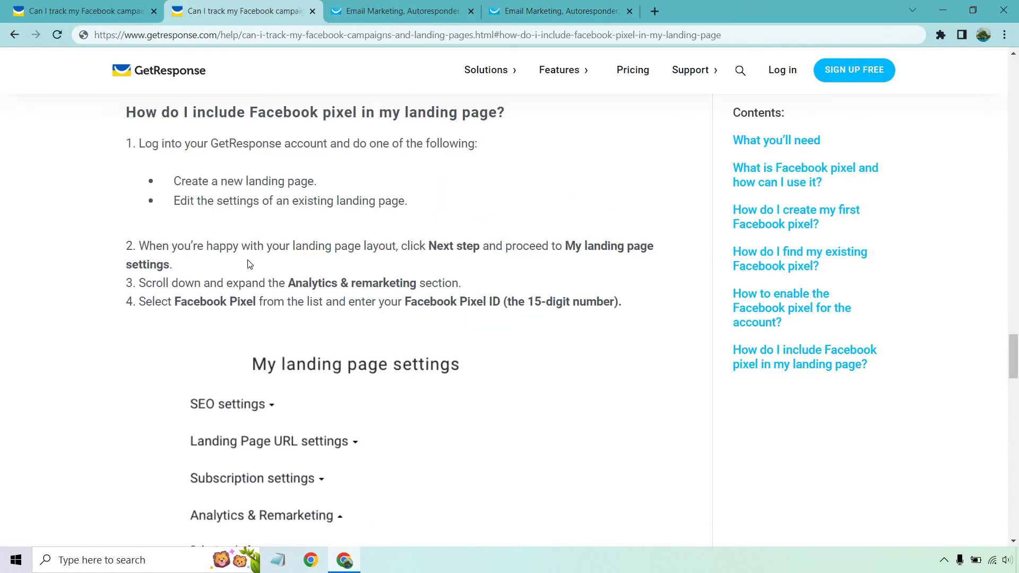
{"action": "left_click_drag", "start_coordinate": [173, 265], "coordinate": [132, 252]}
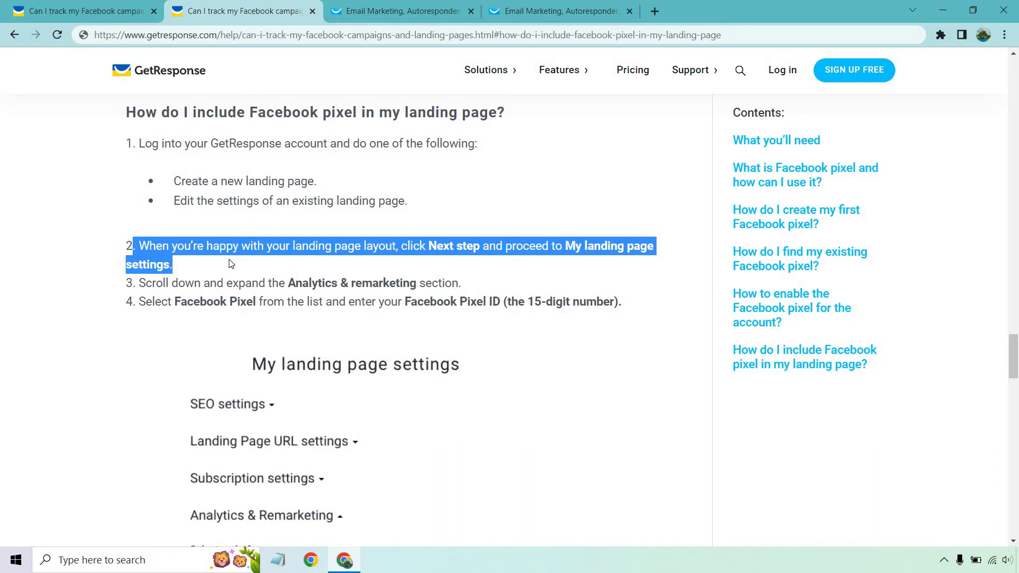
{"action": "left_click", "coordinate": [537, 8]}
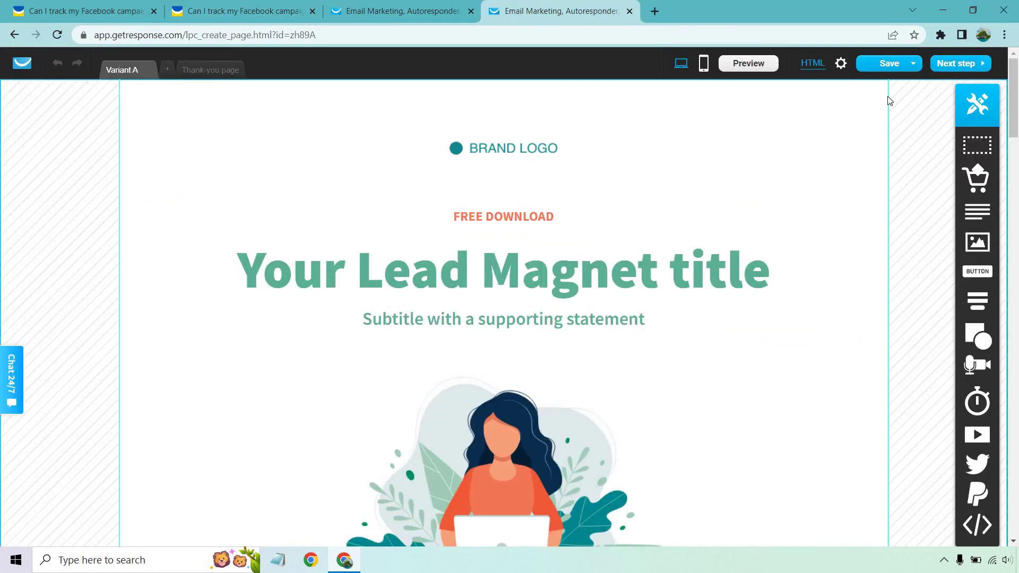
{"action": "left_click", "coordinate": [948, 62]}
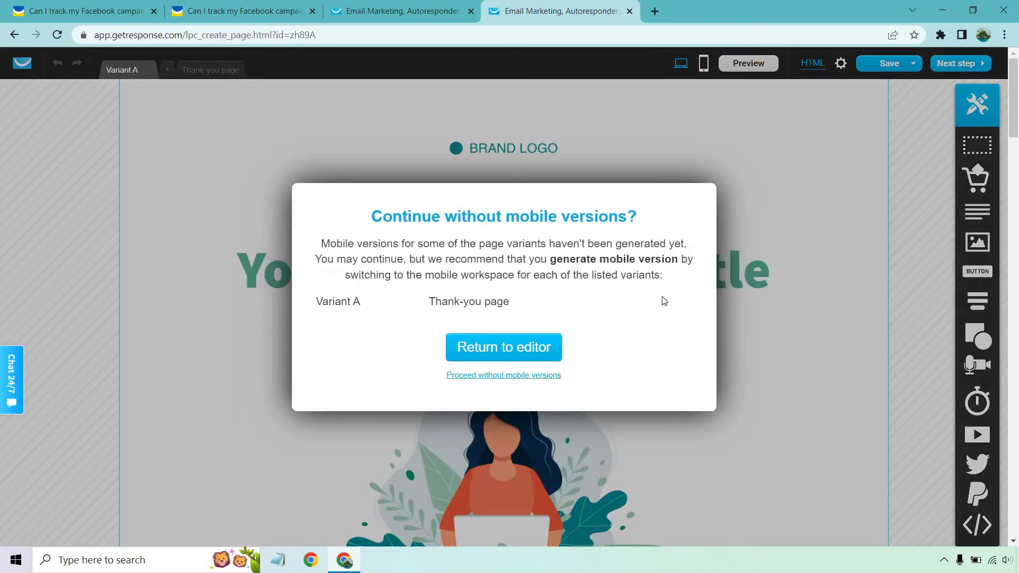
{"action": "left_click", "coordinate": [536, 377]}
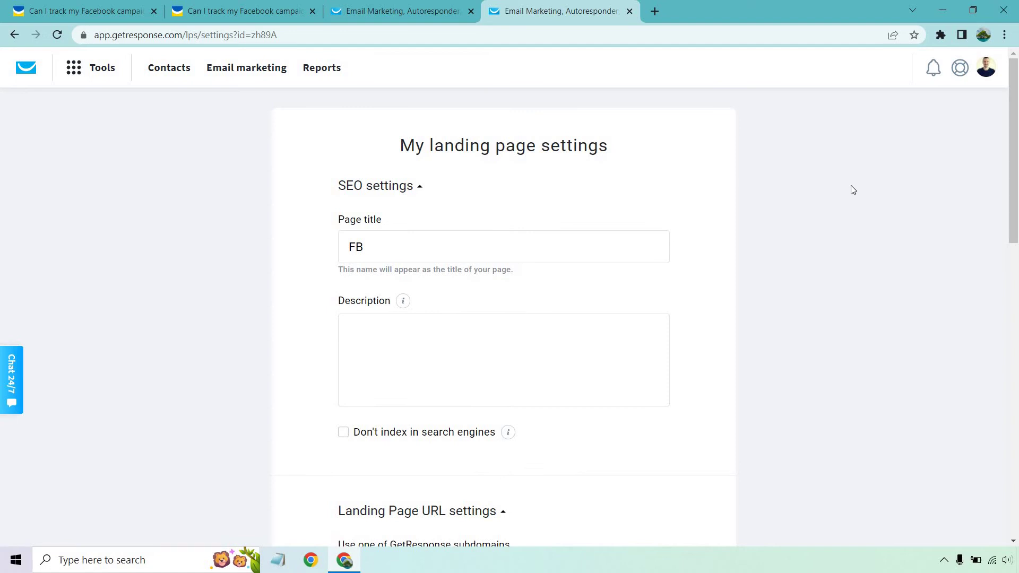
- Expand Analytics & Remarketing, then read steps 3 and 4 in the help article
{"action": "scroll", "coordinate": [853, 190], "scroll_direction": "down", "scroll_amount": 15}
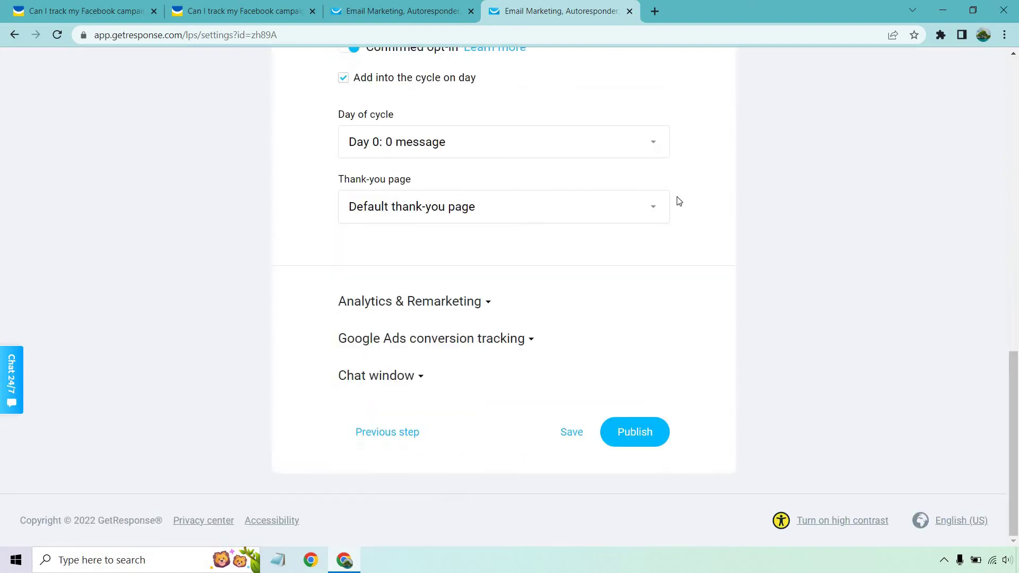
{"action": "left_click", "coordinate": [415, 307]}
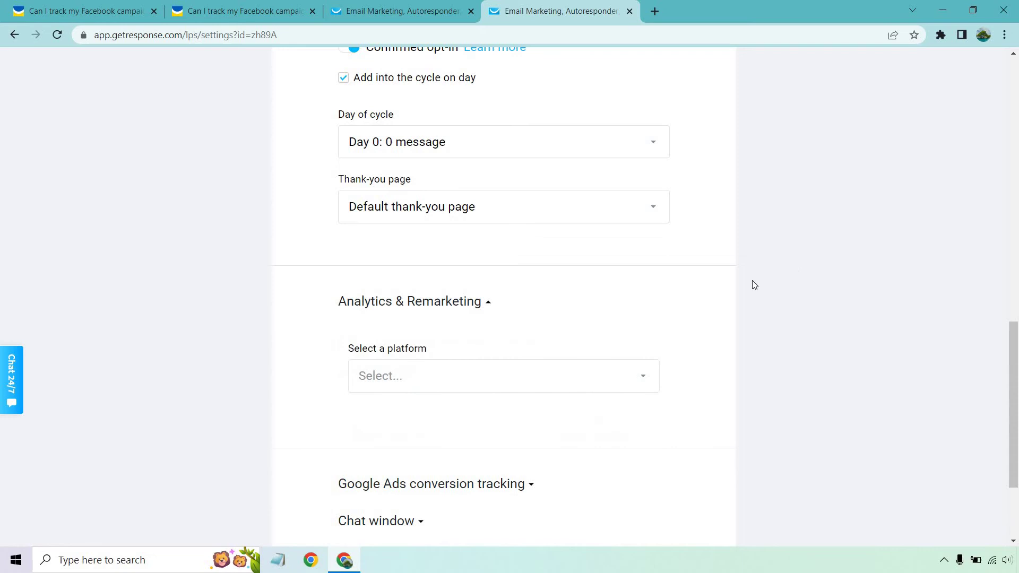
{"action": "left_click", "coordinate": [126, 4]}
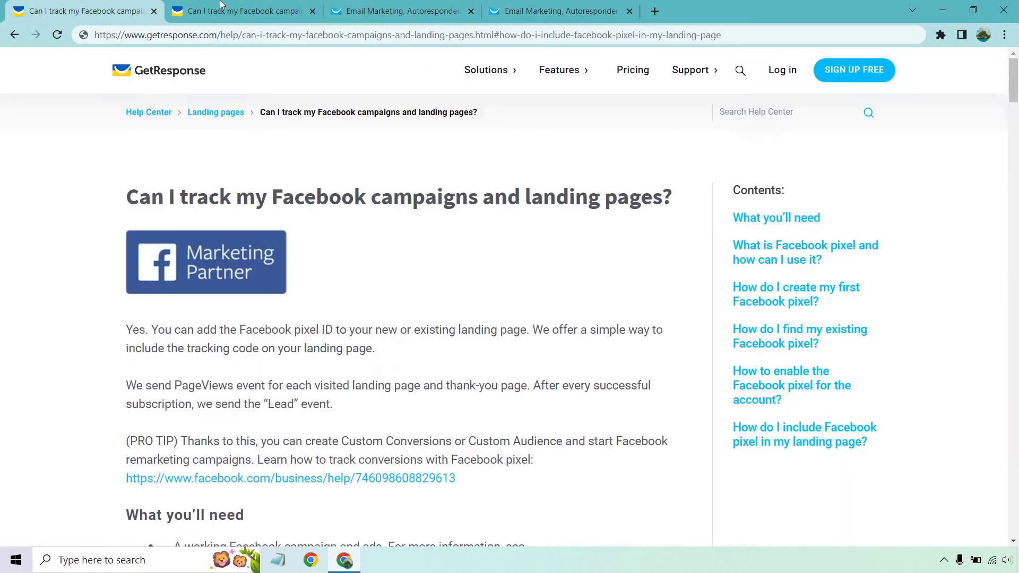
{"action": "left_click", "coordinate": [238, 10]}
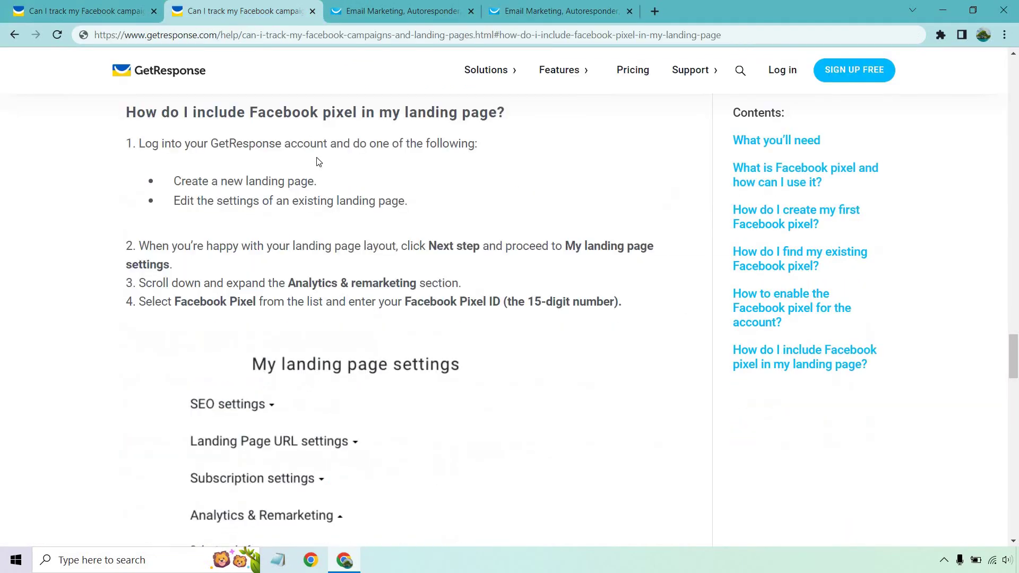
{"action": "left_click_drag", "start_coordinate": [140, 285], "coordinate": [461, 285]}
{"action": "left_click", "coordinate": [150, 302]}
{"action": "left_click_drag", "start_coordinate": [253, 307], "coordinate": [499, 303]}
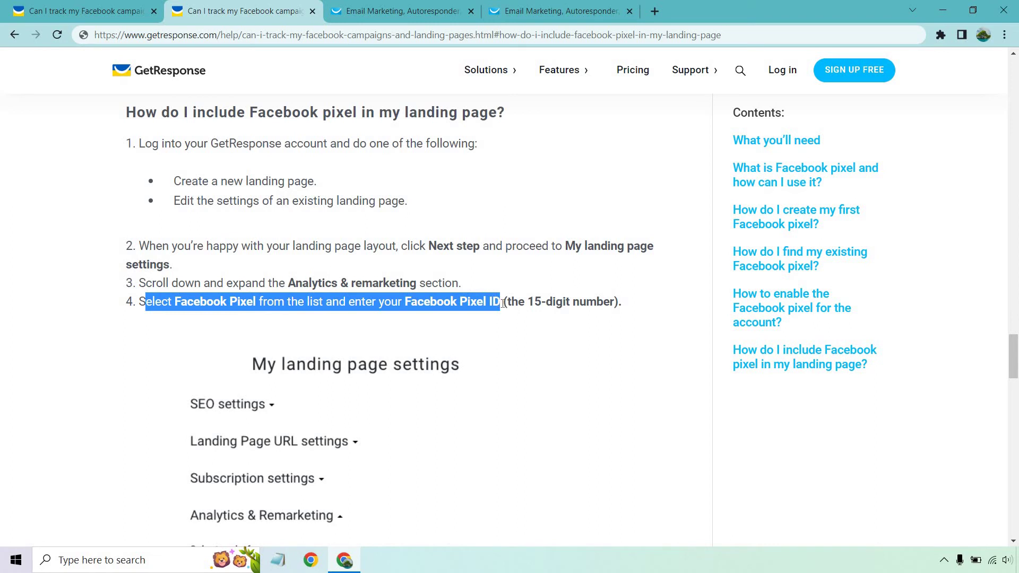
- Choose Facebook Pixel as the analytics platform in the FB page settings
{"action": "left_click", "coordinate": [561, 10]}
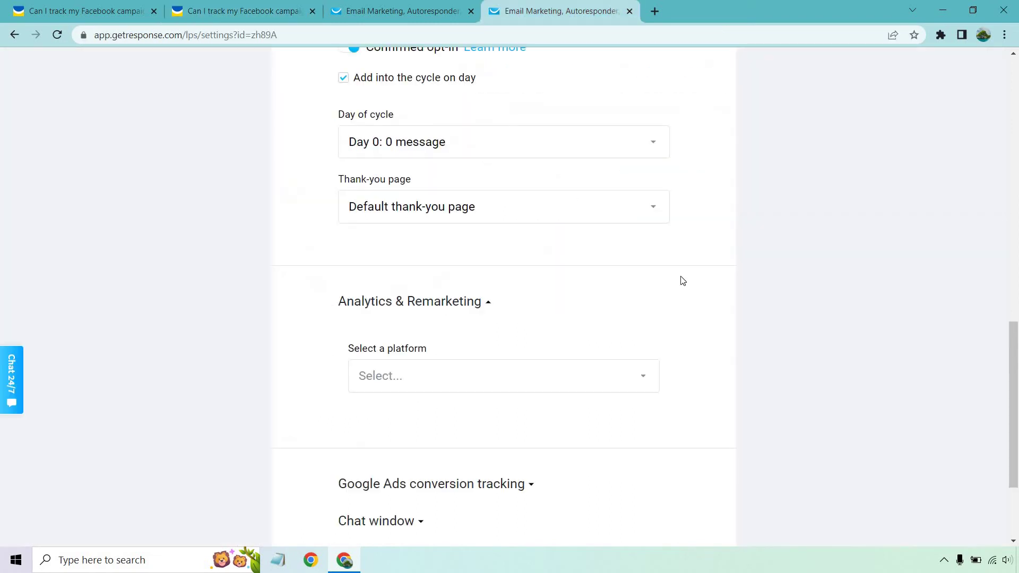
{"action": "left_click", "coordinate": [541, 394]}
{"action": "left_click", "coordinate": [407, 441]}
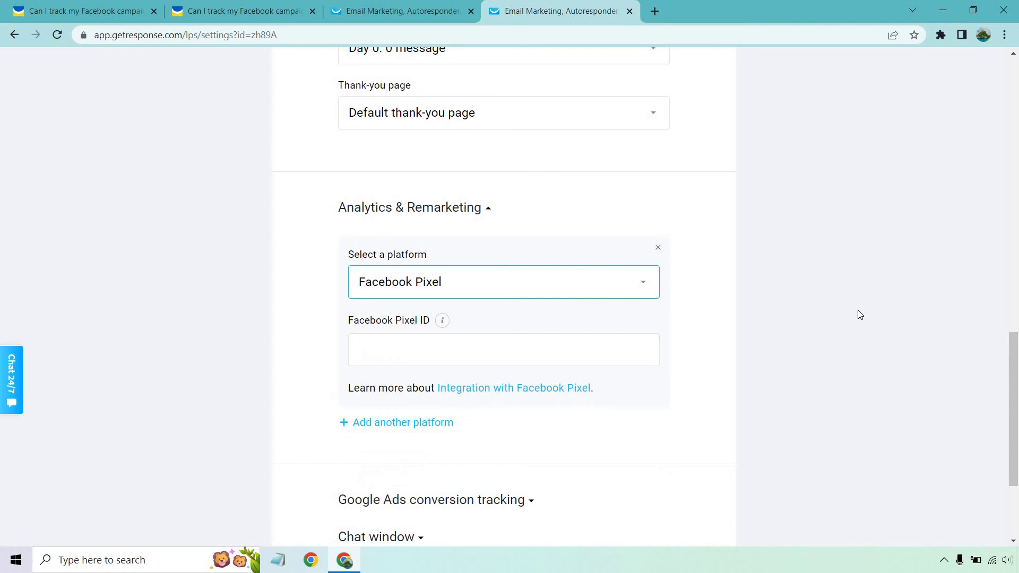
{"action": "scroll", "coordinate": [859, 314], "scroll_direction": "down", "scroll_amount": 2}
{"action": "mouse_move", "coordinate": [443, 257]}
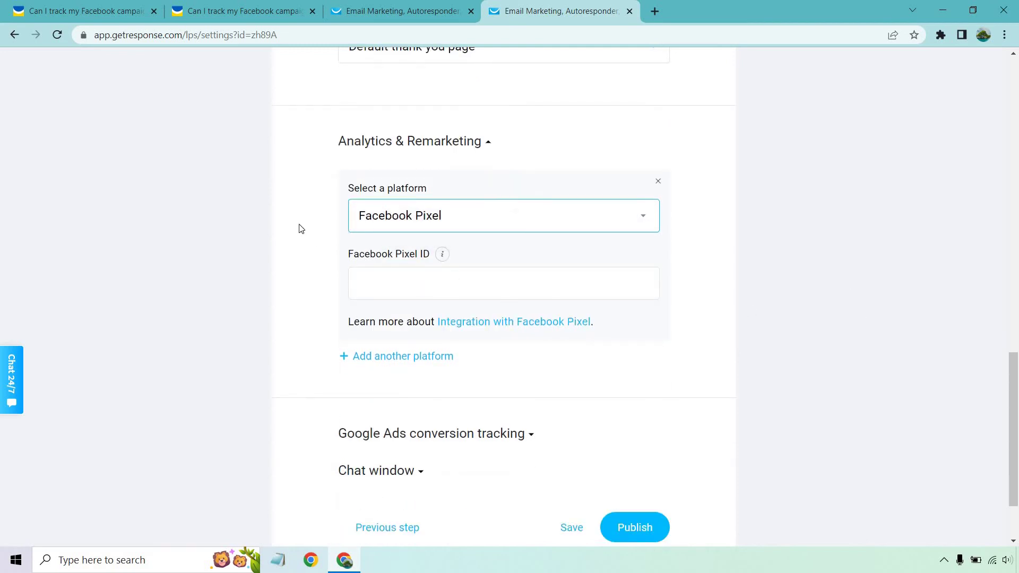
- Scroll the help article to step 4's screenshot with the outlined Facebook Pixel ID field
{"action": "left_click", "coordinate": [241, 7]}
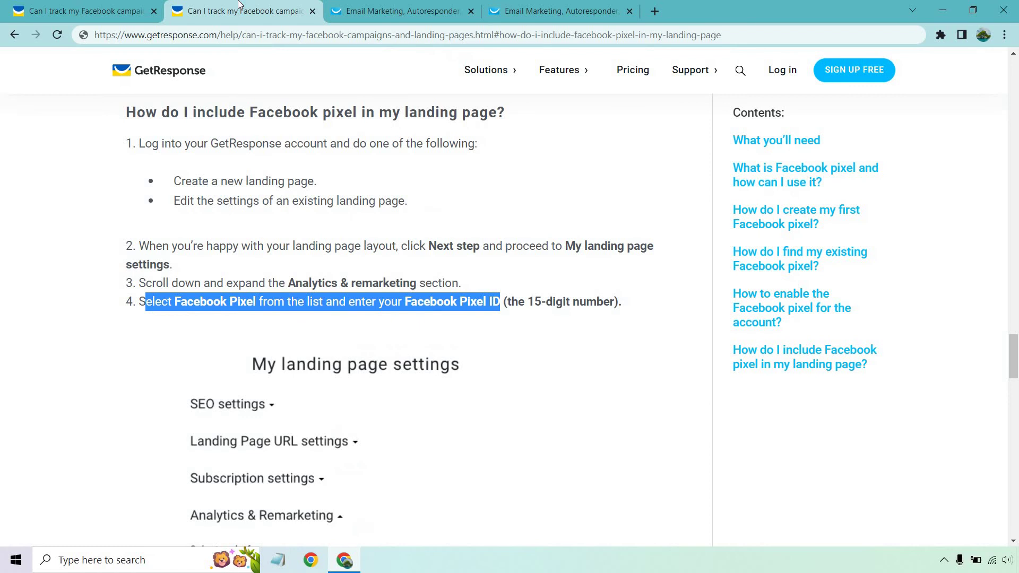
{"action": "left_click", "coordinate": [584, 271]}
{"action": "scroll", "coordinate": [564, 212], "scroll_direction": "down", "scroll_amount": 1}
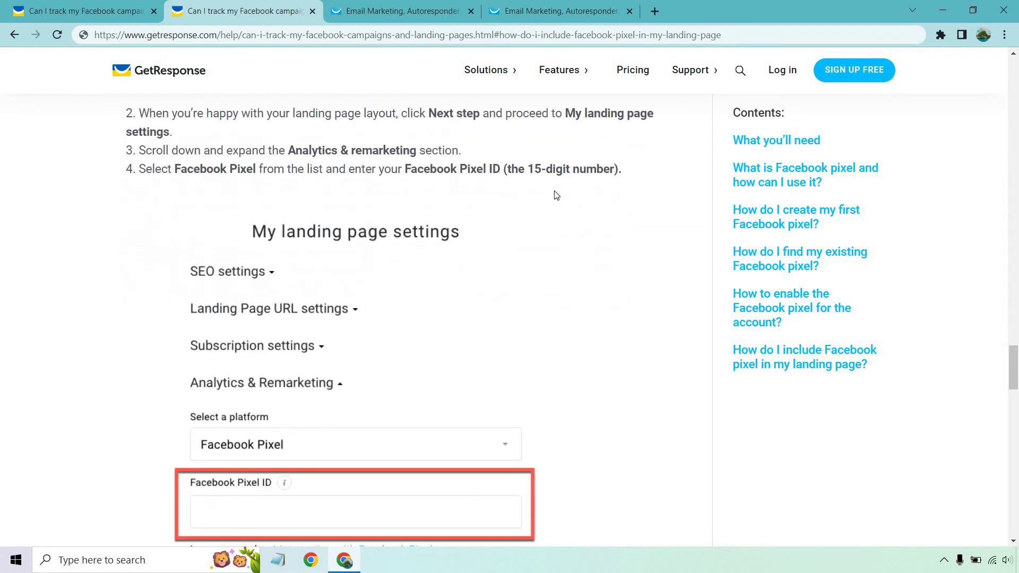
{"action": "scroll", "coordinate": [554, 194], "scroll_direction": "down", "scroll_amount": 2}
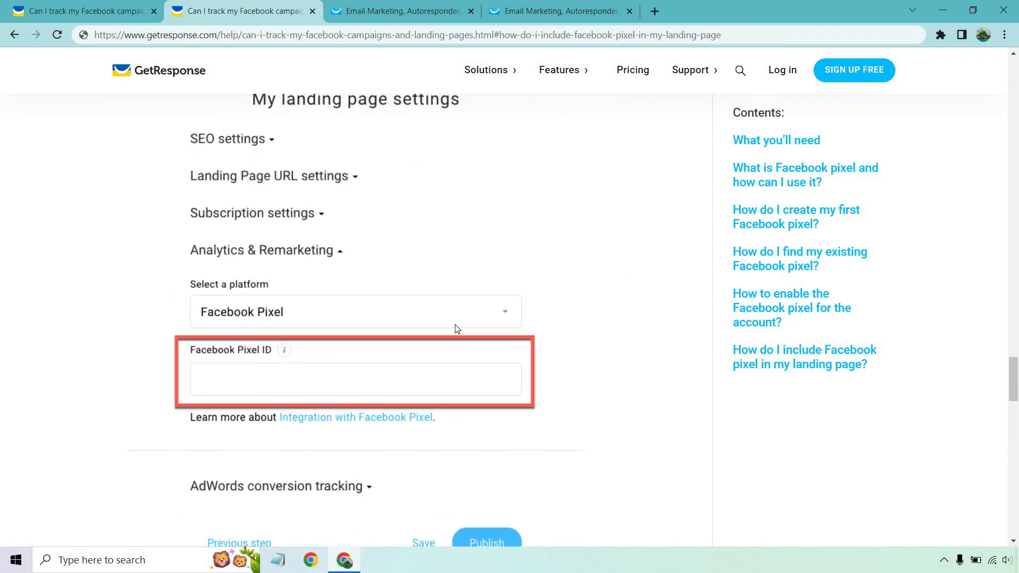
{"action": "scroll", "coordinate": [456, 329], "scroll_direction": "up", "scroll_amount": 1}
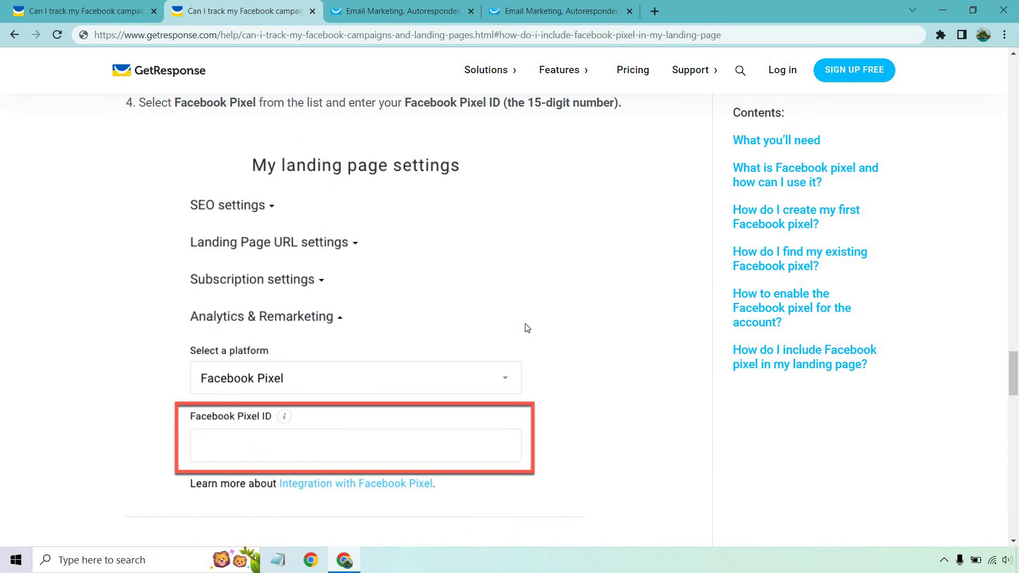